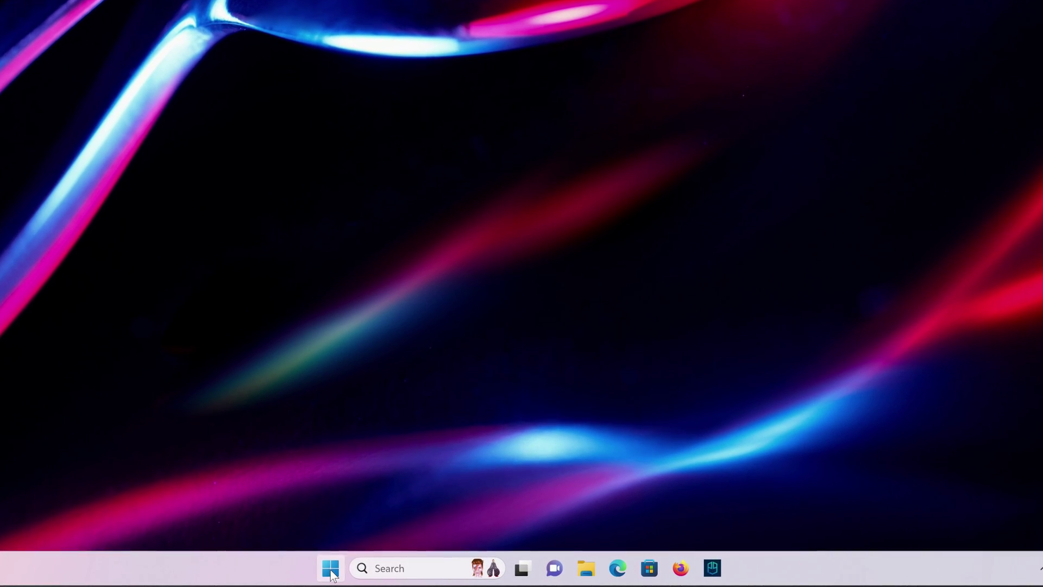
Step: Launch Device Manager by searching 'device' from the Start menu
click(377, 576)
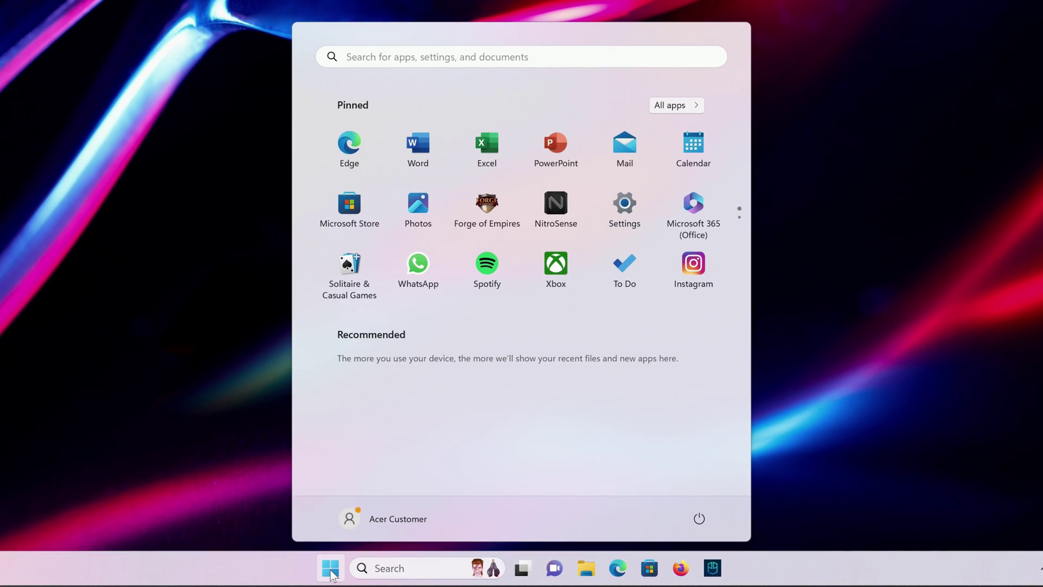
text(device)
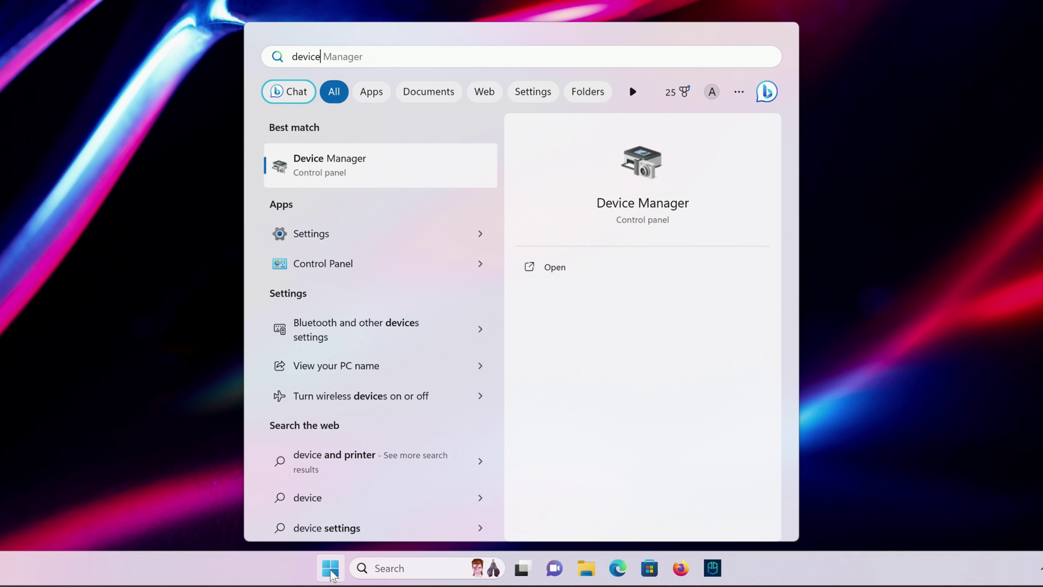
mouse_move(348, 165)
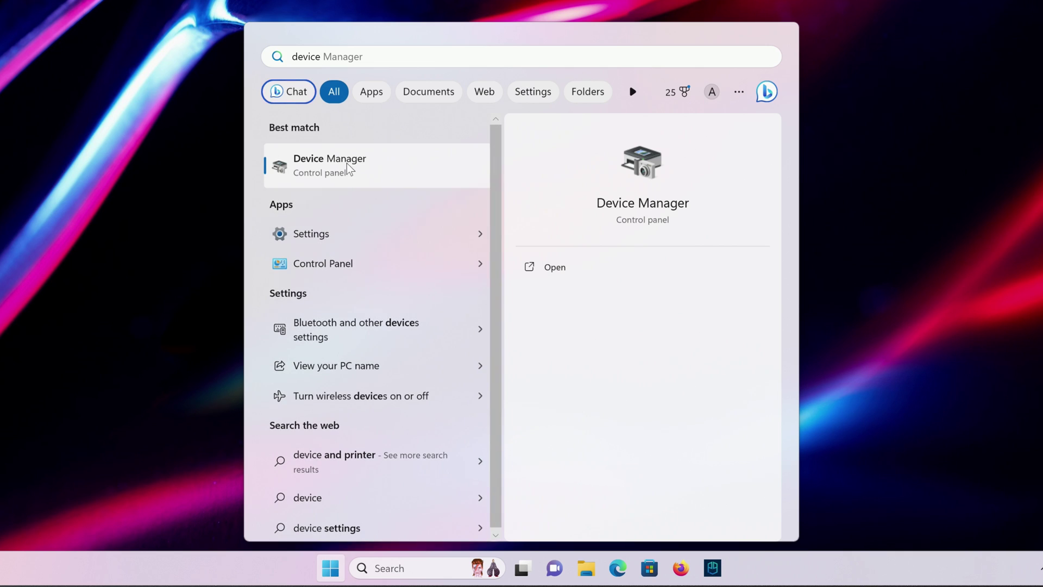
click(347, 166)
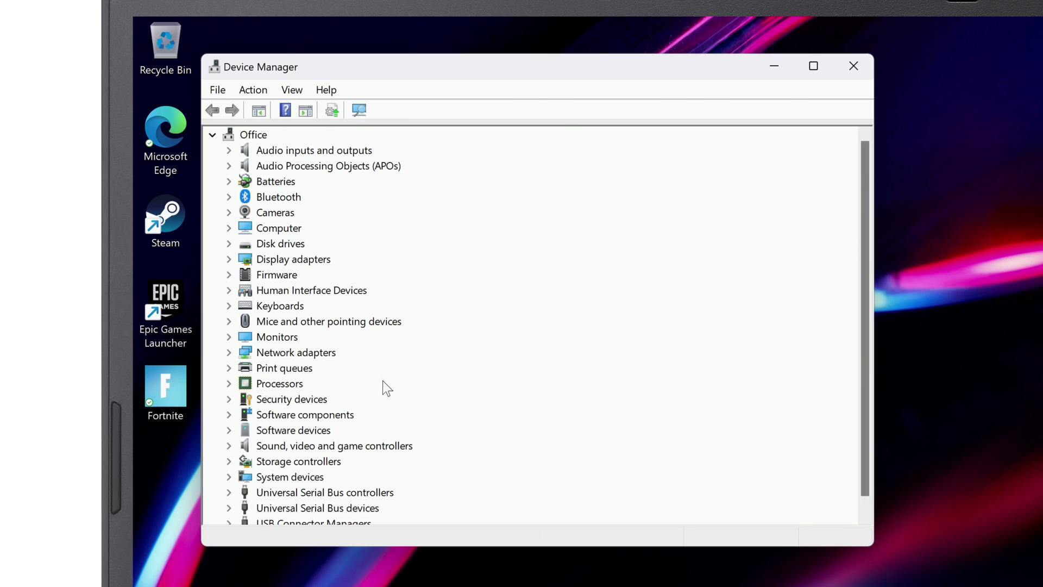
Step: Expand Network adapters and right-click the Killer(R) Wi-Fi 6 AX1650i adapter
click(229, 352)
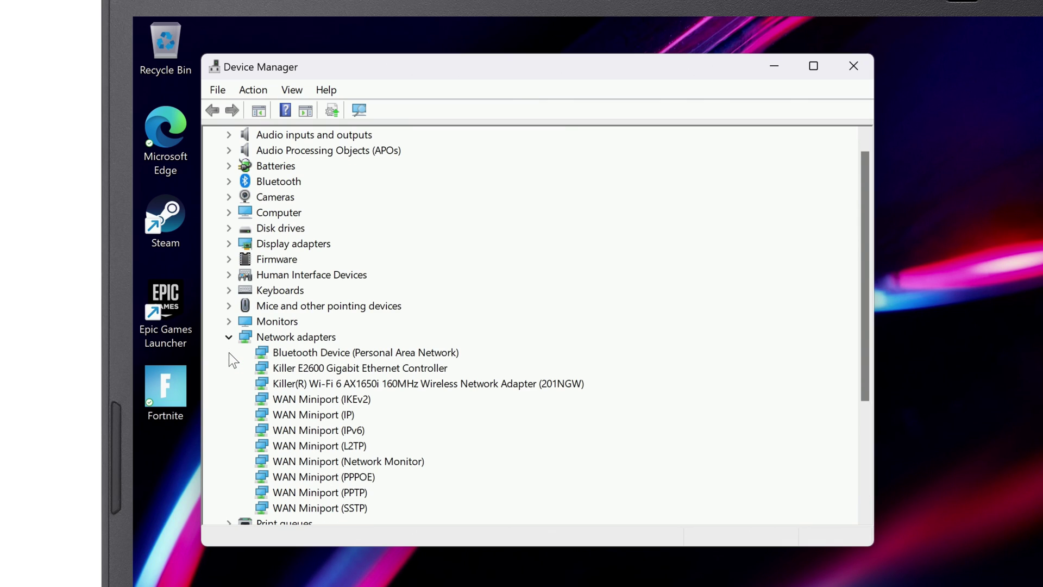
right_click(348, 388)
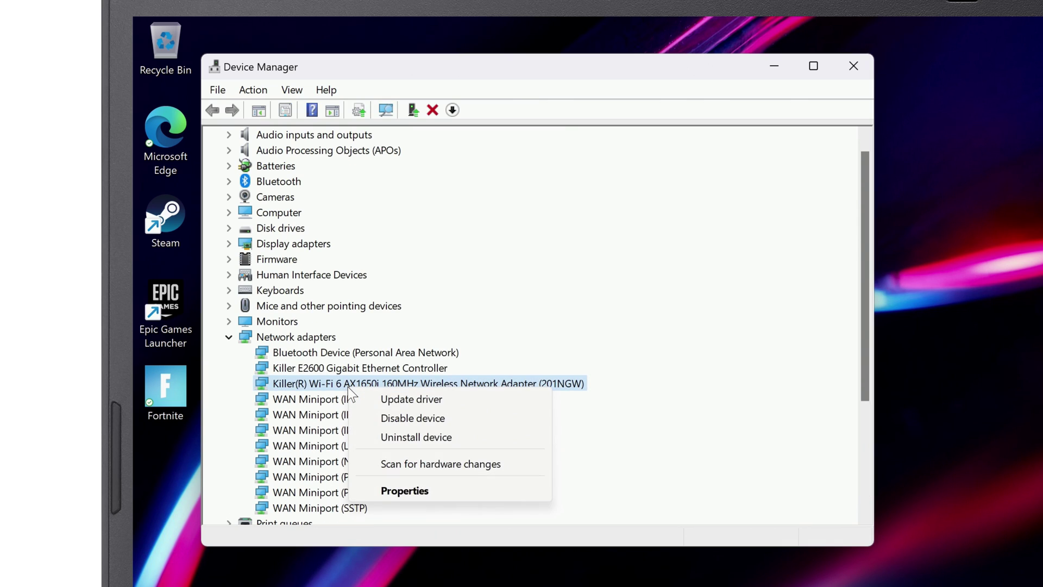
Step: Start Roll Back Driver from the adapter's Driver tab, citing 'previous version performed better'
click(407, 491)
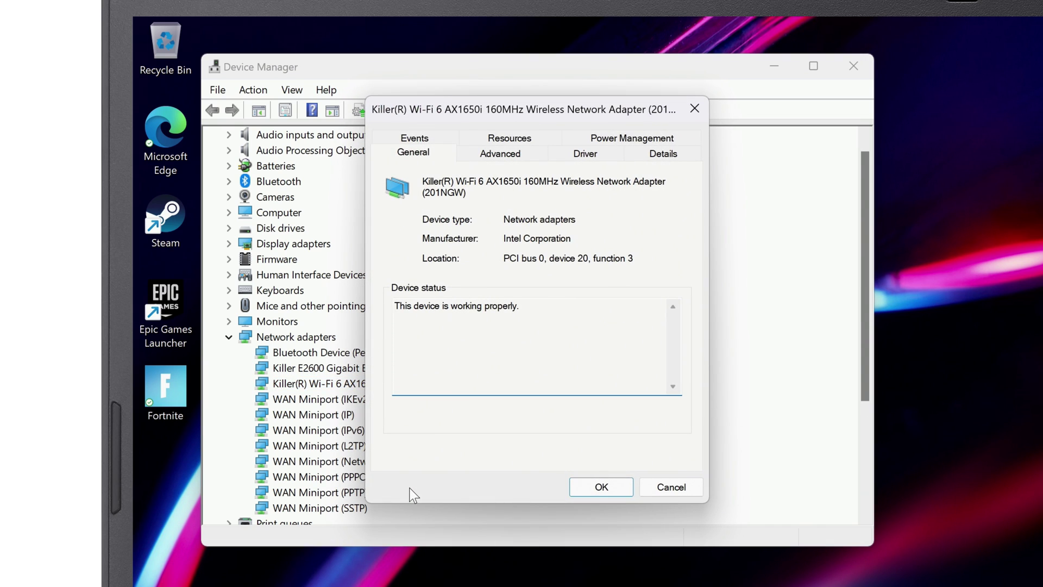
click(602, 153)
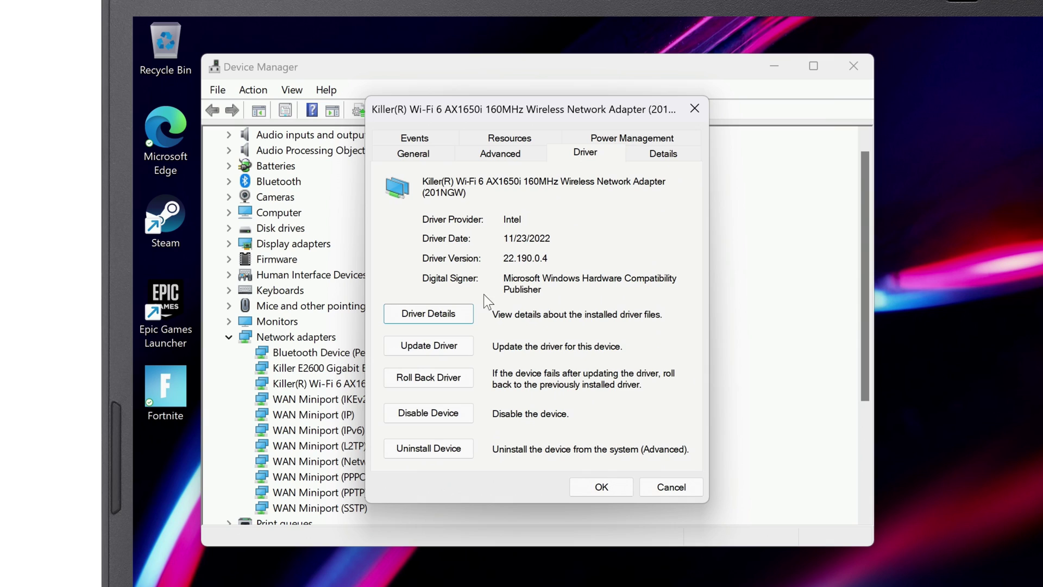
click(443, 384)
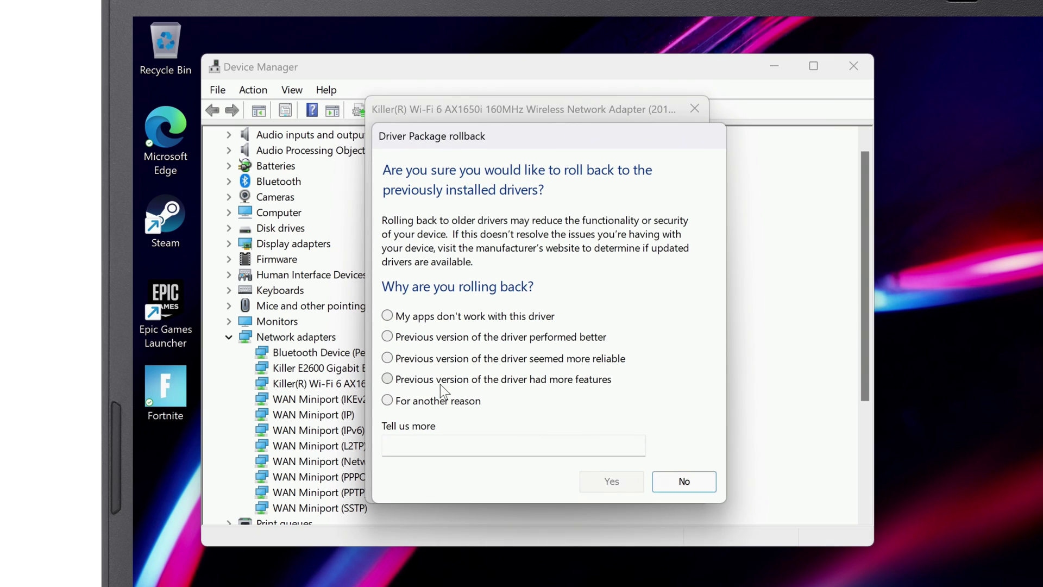
click(454, 339)
Step: Confirm the rollback, leaving driver version 22.130.0.5 dated 3/15/2022
click(601, 487)
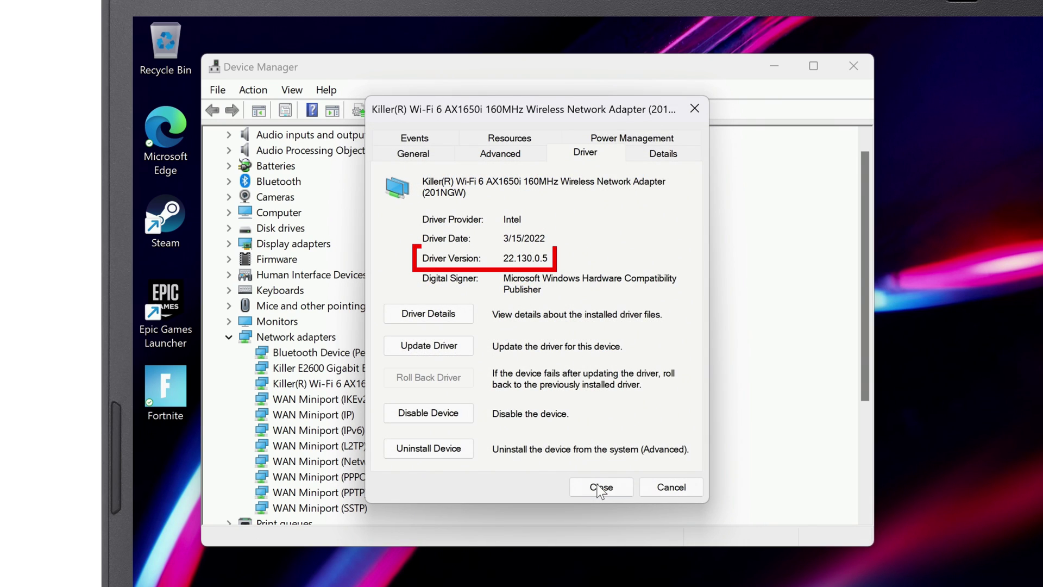